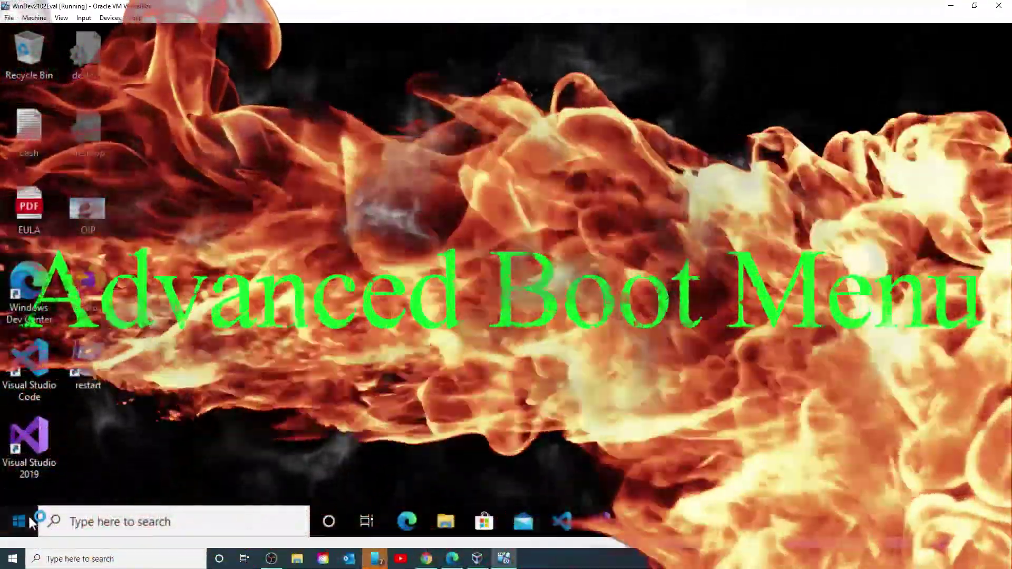
Go to the Recovery page under Update & Security in Windows Settings
{"action": "left_click", "coordinate": [24, 515]}
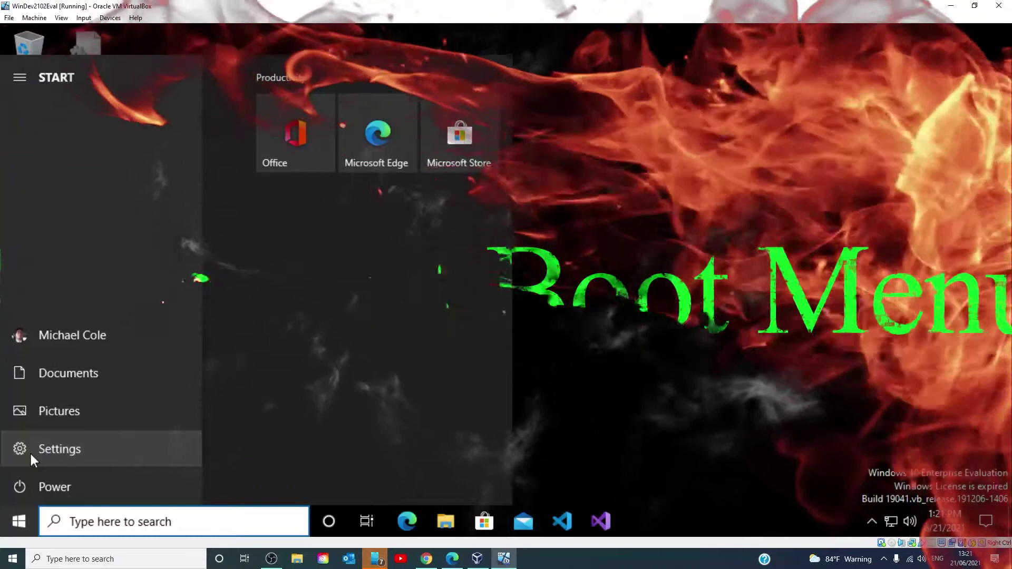
{"action": "left_click", "coordinate": [29, 452]}
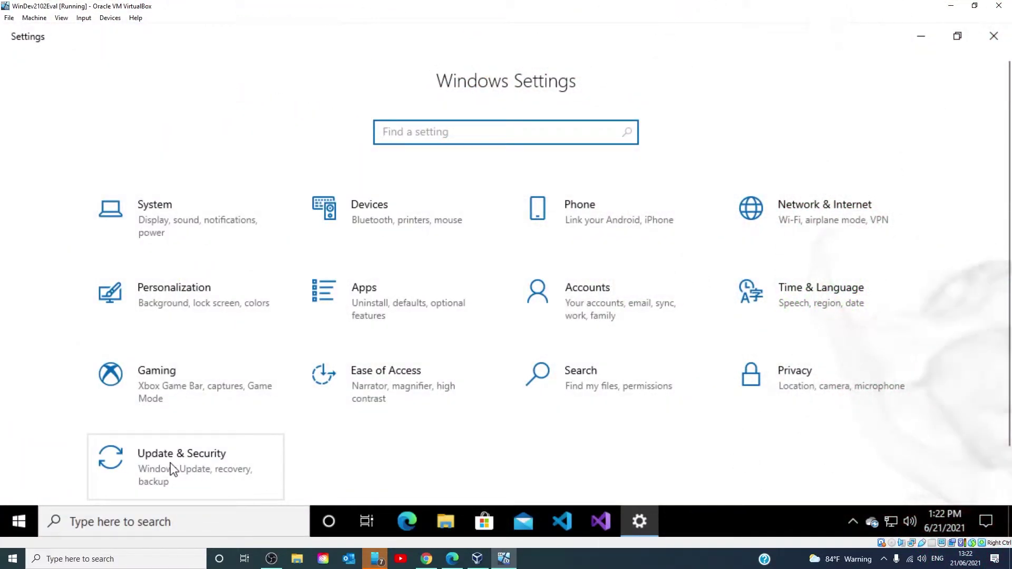
{"action": "left_click", "coordinate": [172, 468]}
{"action": "scroll", "coordinate": [172, 469], "scroll_direction": "down", "scroll_amount": 2}
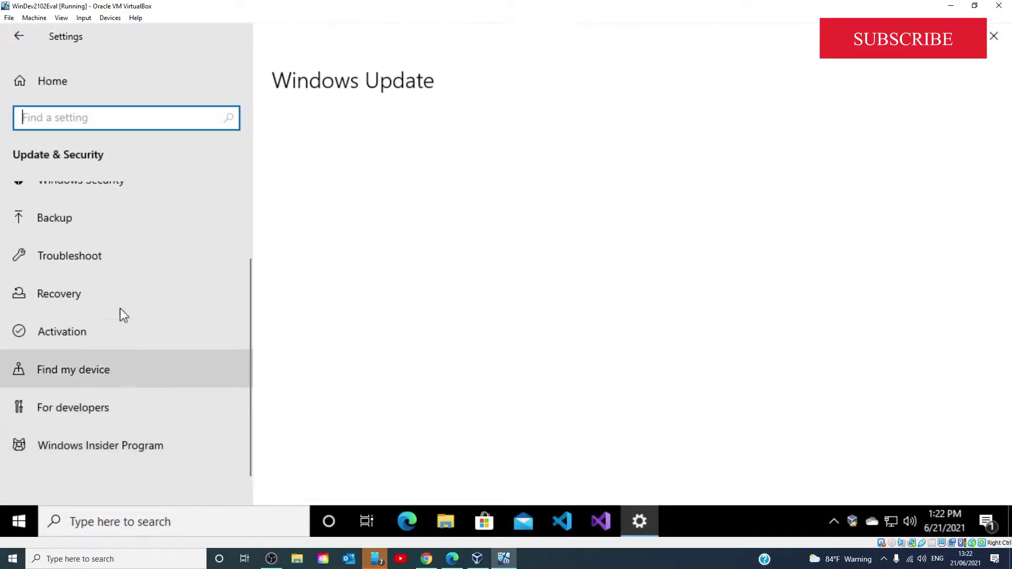
{"action": "left_click", "coordinate": [120, 295]}
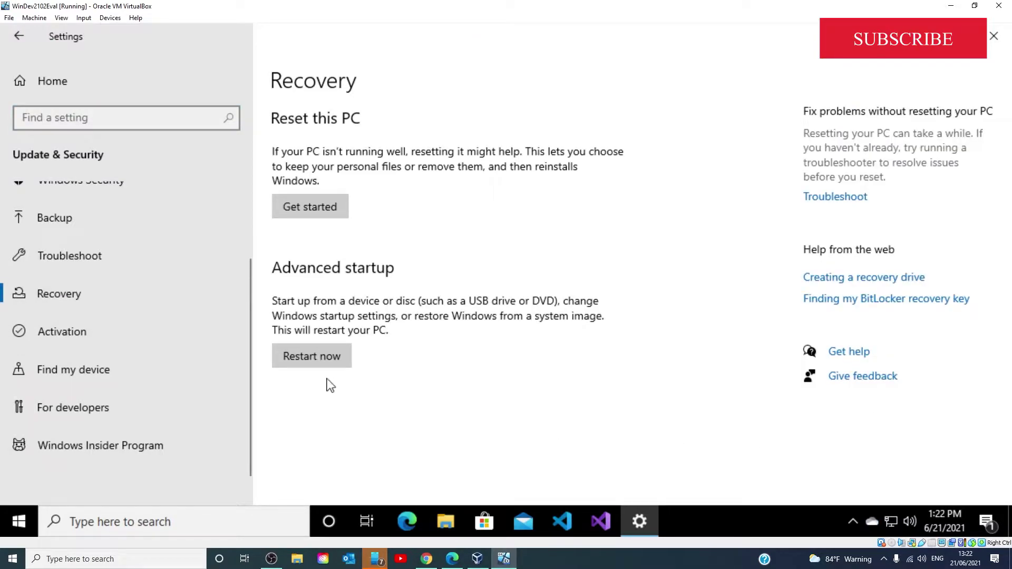
Restart via Advanced startup, then go Troubleshoot > Advanced options > Startup Settings and restart
{"action": "left_click", "coordinate": [305, 360]}
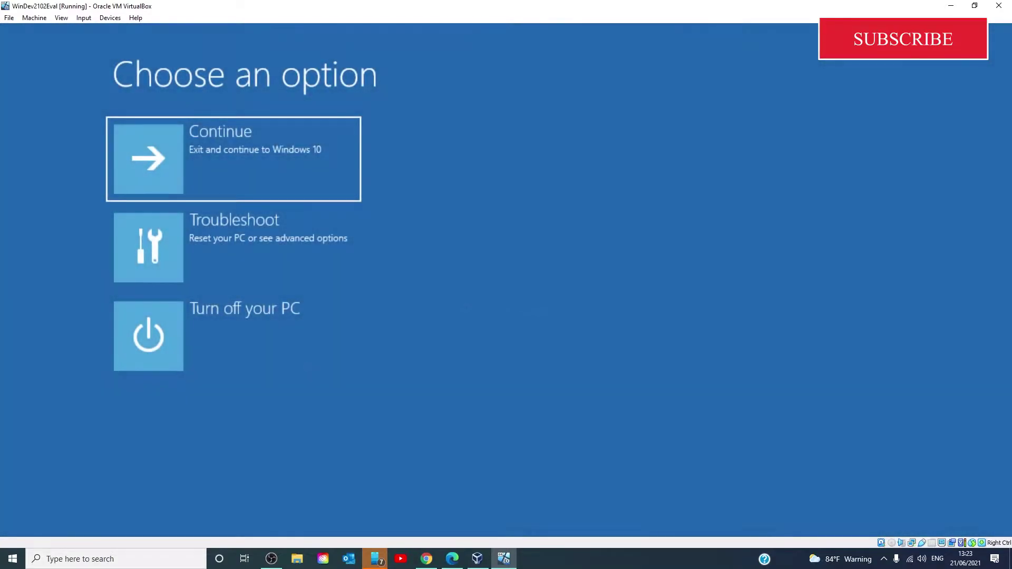
{"action": "left_click", "coordinate": [283, 252]}
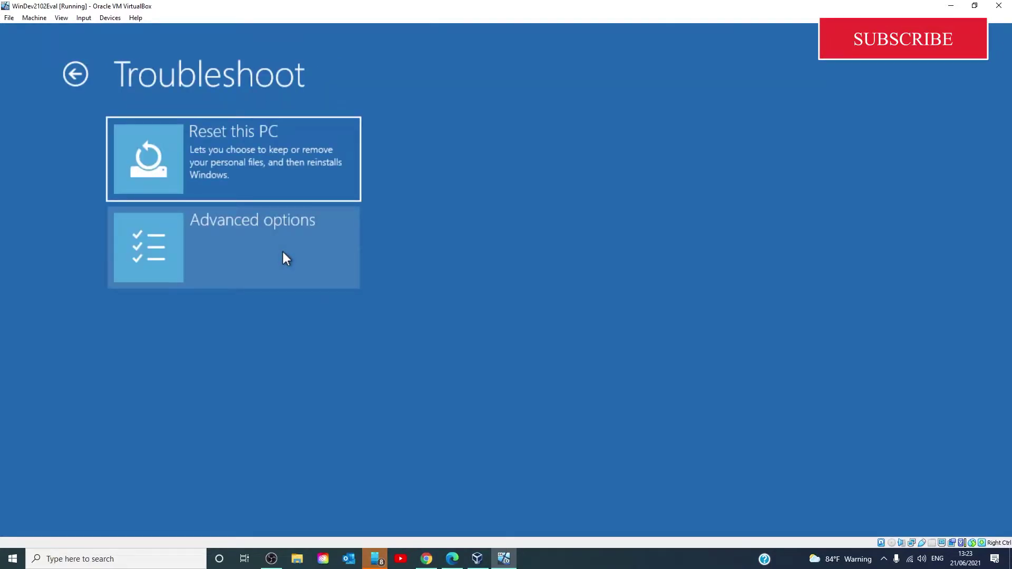
{"action": "left_click", "coordinate": [282, 251]}
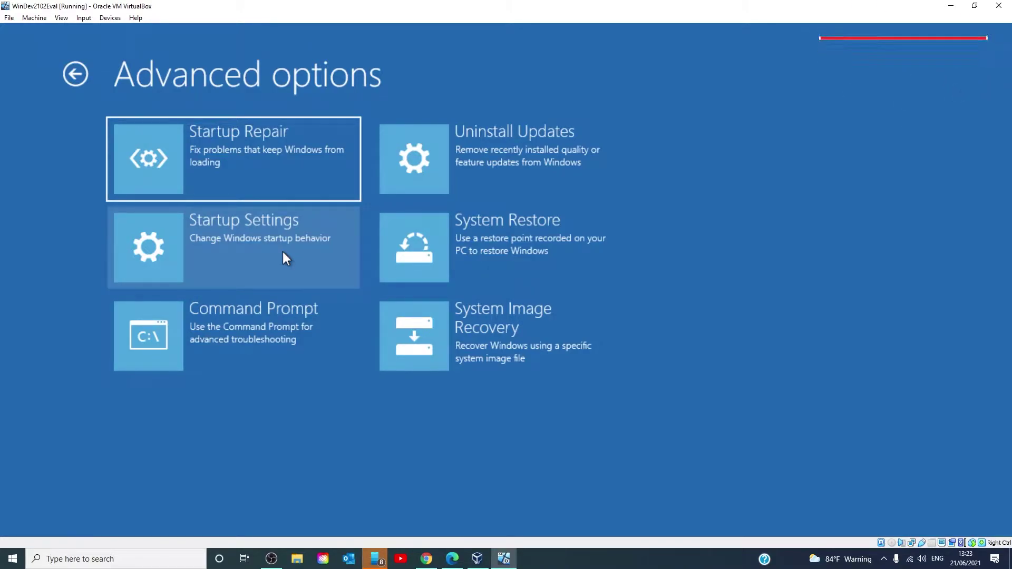
{"action": "left_click", "coordinate": [283, 252]}
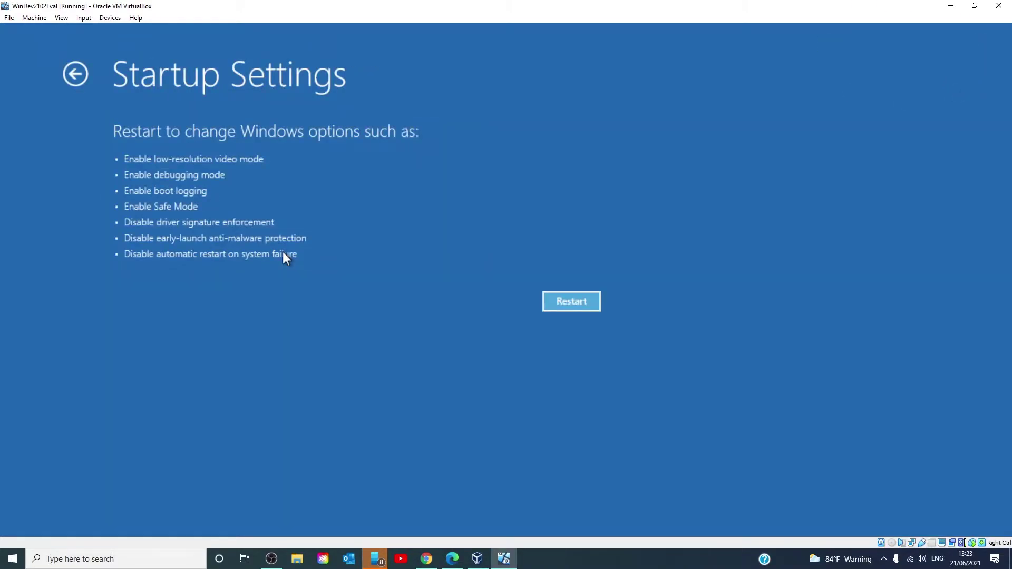
{"action": "left_click", "coordinate": [552, 302]}
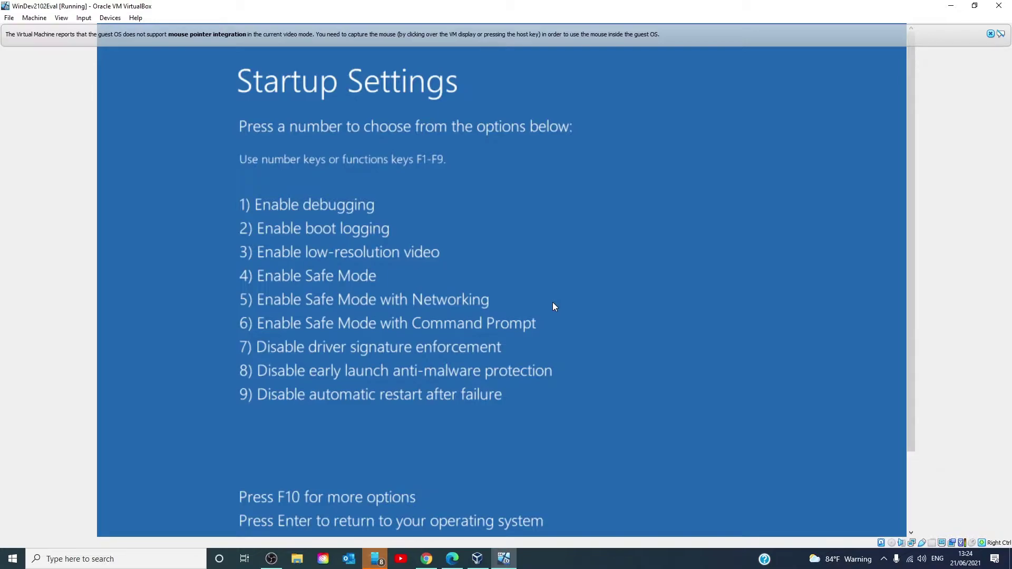
Choose the Disable driver signature enforcement boot option in Startup Settings
{"action": "key", "text": "4"}
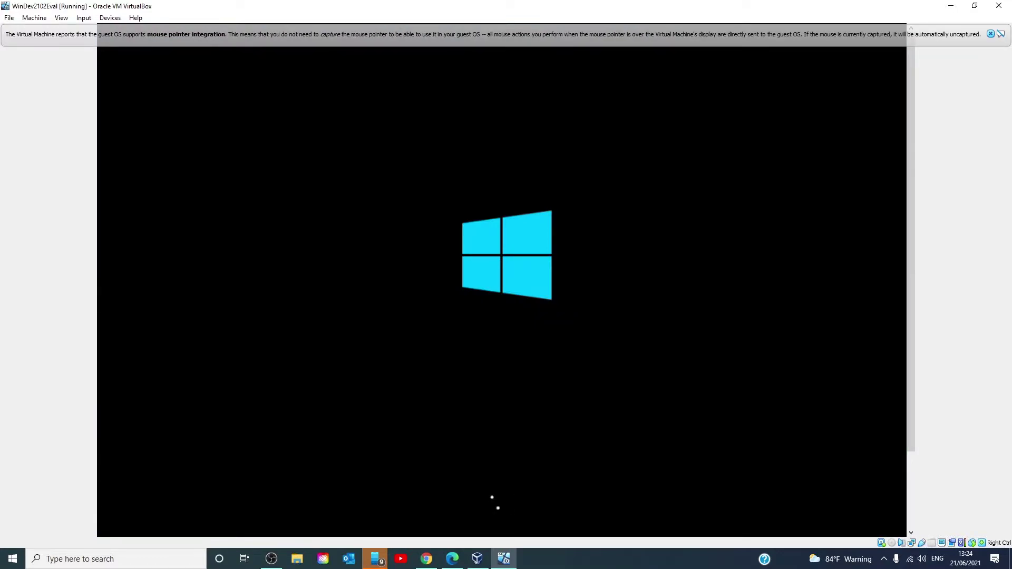
Close the VirtualBox mouse pointer integration notification bar
{"action": "left_click", "coordinate": [990, 35]}
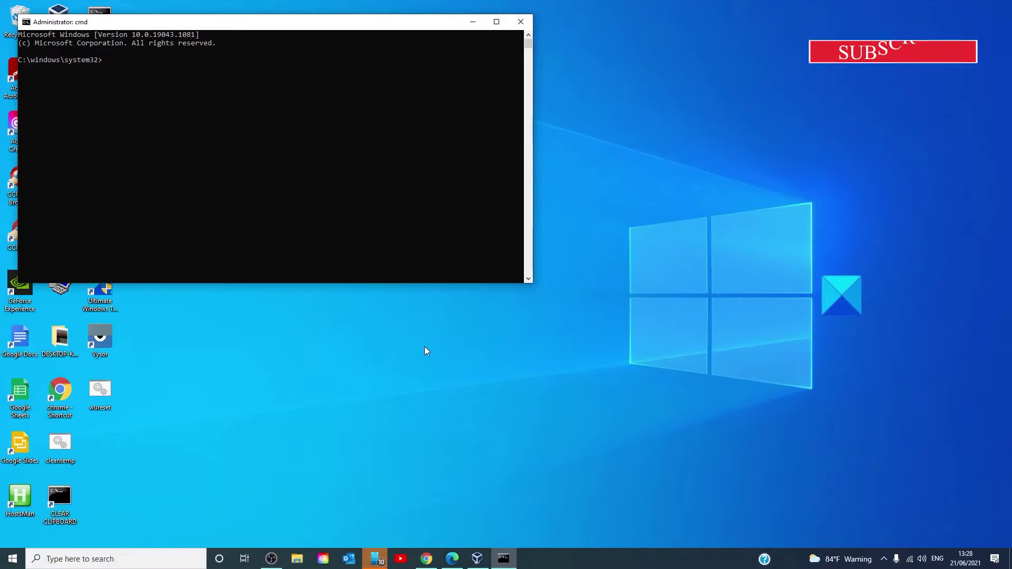
Enter 'bcedit.exe /set nointegritychecks' at the administrator Command Prompt
{"action": "type", "text": "bcedit"}
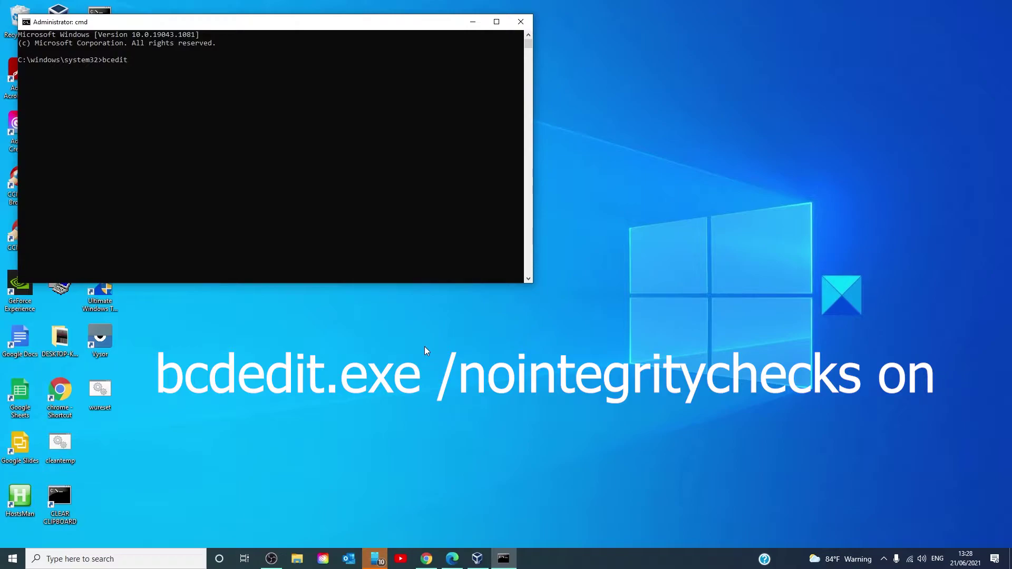
{"action": "type", "text": ".exe /set nointegrity"}
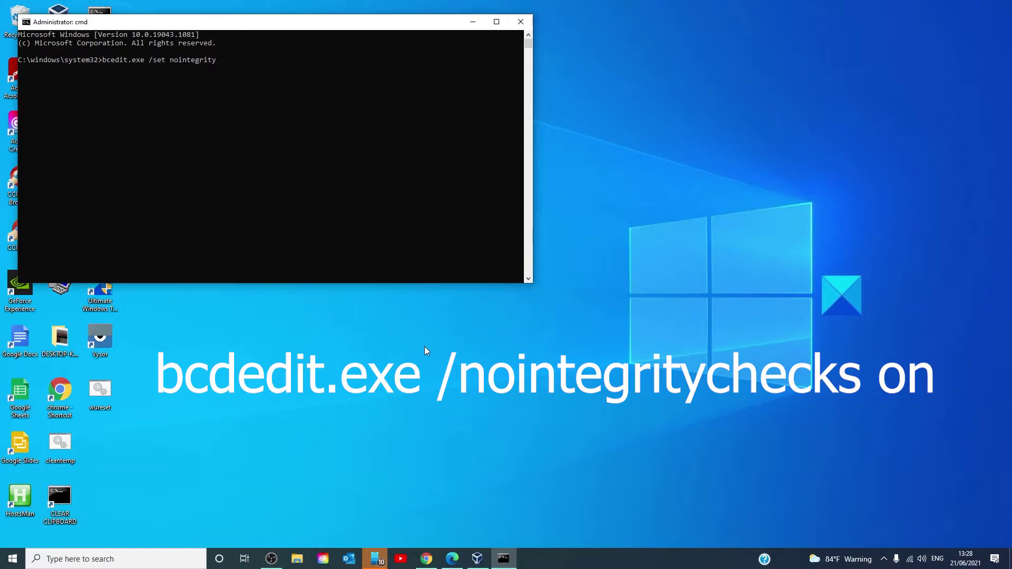
Enter 'bcedit.exe /set nointegritychecks' at the administrator Command Prompt
{"action": "type", "text": "checks on"}
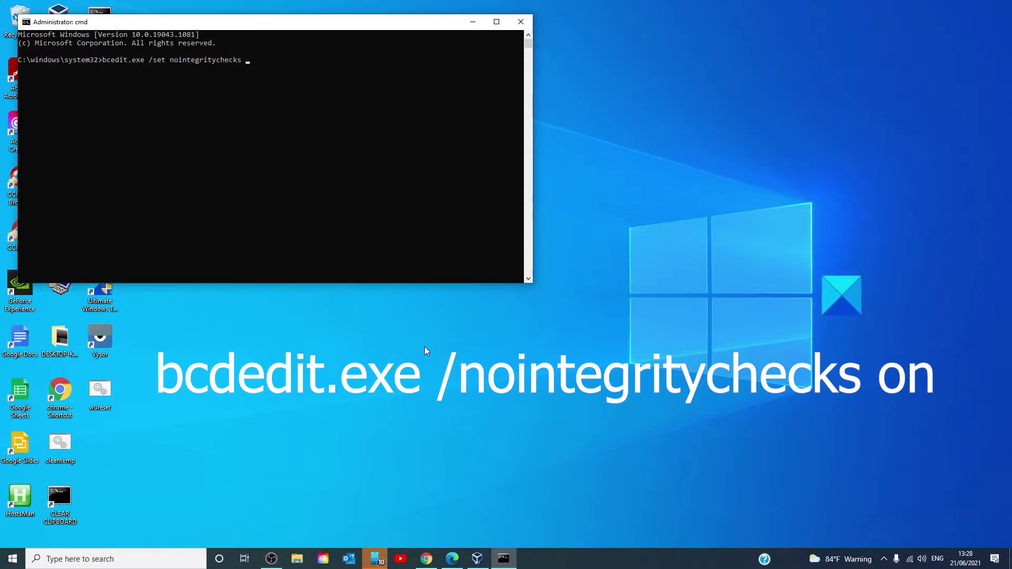
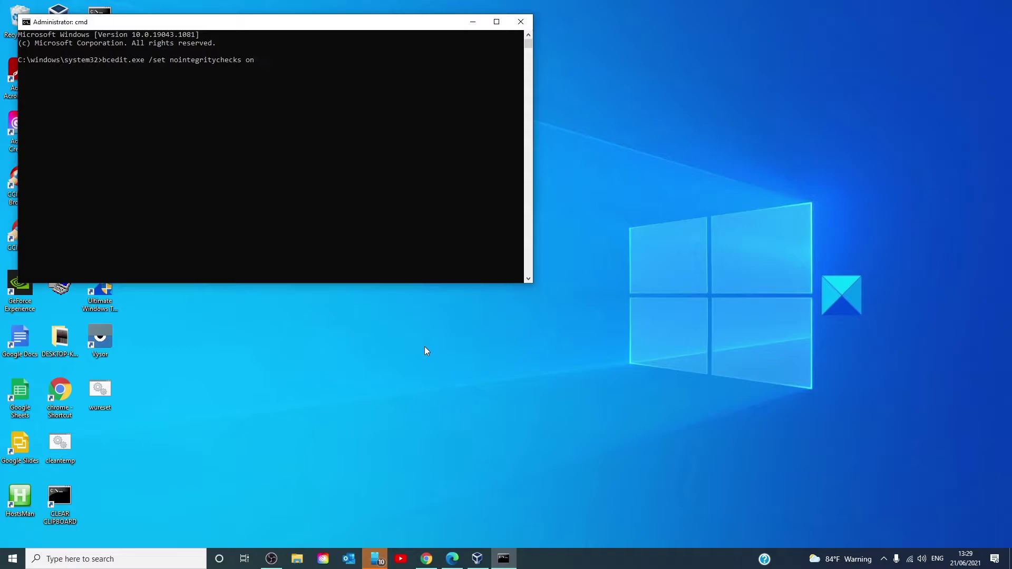
Erase the command back to 'bcdedit.exe' and begin retyping '/set noi' for nointegritychecks
{"action": "key", "text": "BackSpace"}
{"action": "key", "text": "BackSpace"}
{"action": "key", "text": "BackSpace"}
{"action": "key", "text": "BackSpace"}
{"action": "key", "text": "BackSpace"}
{"action": "key", "text": "BackSpace"}
{"action": "key", "text": "BackSpace"}
{"action": "key", "text": "BackSpace"}
{"action": "key", "text": "BackSpace"}
{"action": "key", "text": "BackSpace"}
{"action": "key", "text": "BackSpace"}
{"action": "key", "text": "BackSpace"}
{"action": "key", "text": "BackSpace"}
{"action": "key", "text": "BackSpace"}
{"action": "key", "text": "BackSpace"}
{"action": "key", "text": "BackSpace"}
{"action": "key", "text": "BackSpace"}
{"action": "key", "text": "BackSpace"}
{"action": "key", "text": "BackSpace"}
{"action": "key", "text": "BackSpace"}
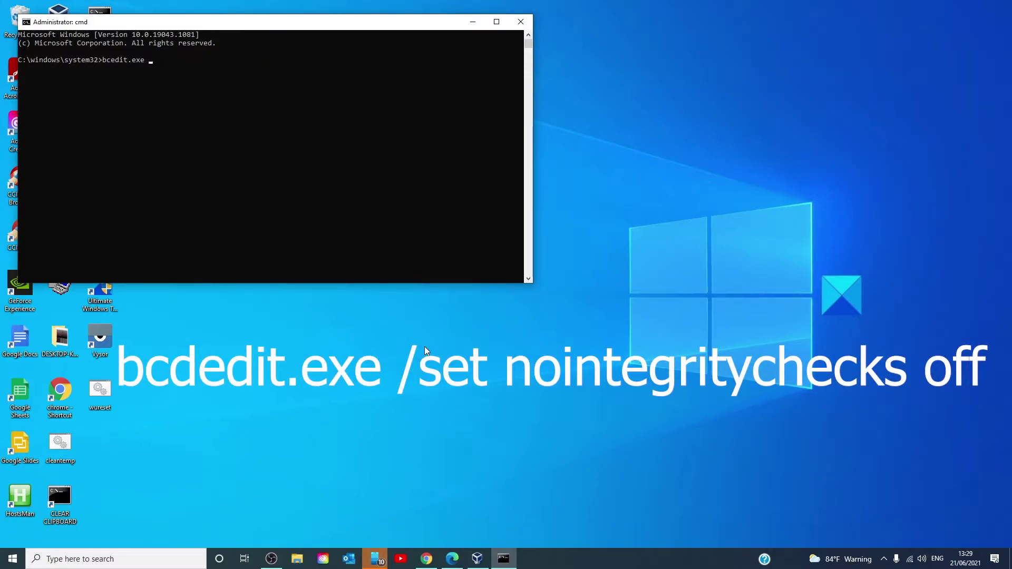
{"action": "type", "text": "/set n"}
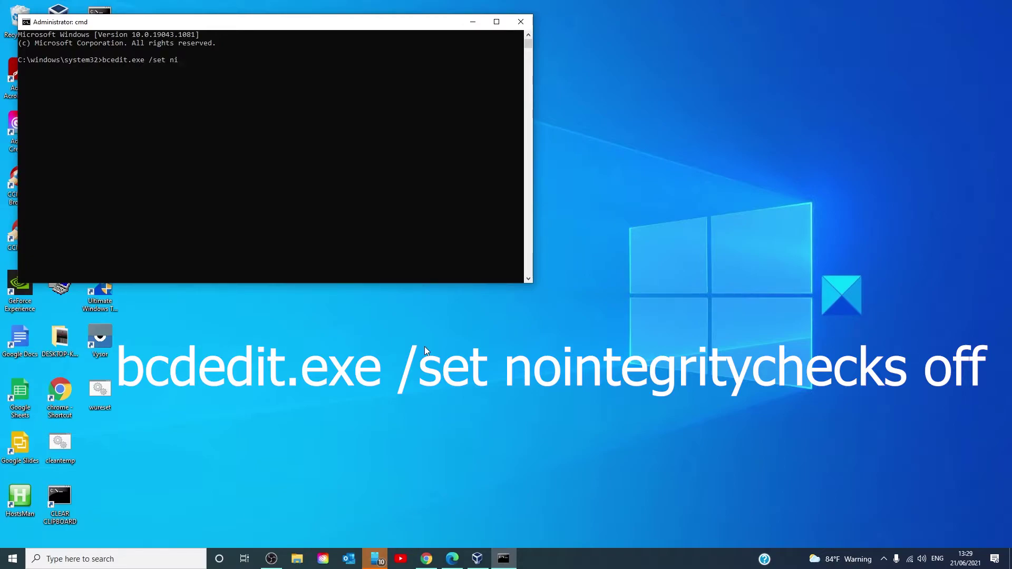
Delete the stray character and retype 'nointegritychecks' so the line reads 'bcdedit.exe /set nointegritychecks'
{"action": "key", "text": "BackSpace"}
{"action": "type", "text": "ointegri"}
{"action": "type", "text": "tyc"}
{"action": "type", "text": "tychecks off"}
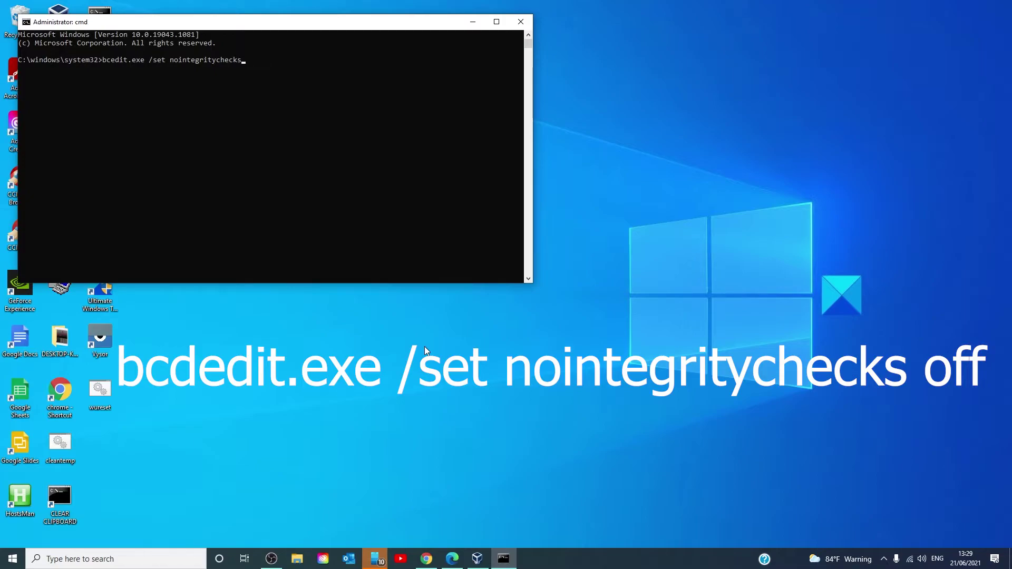
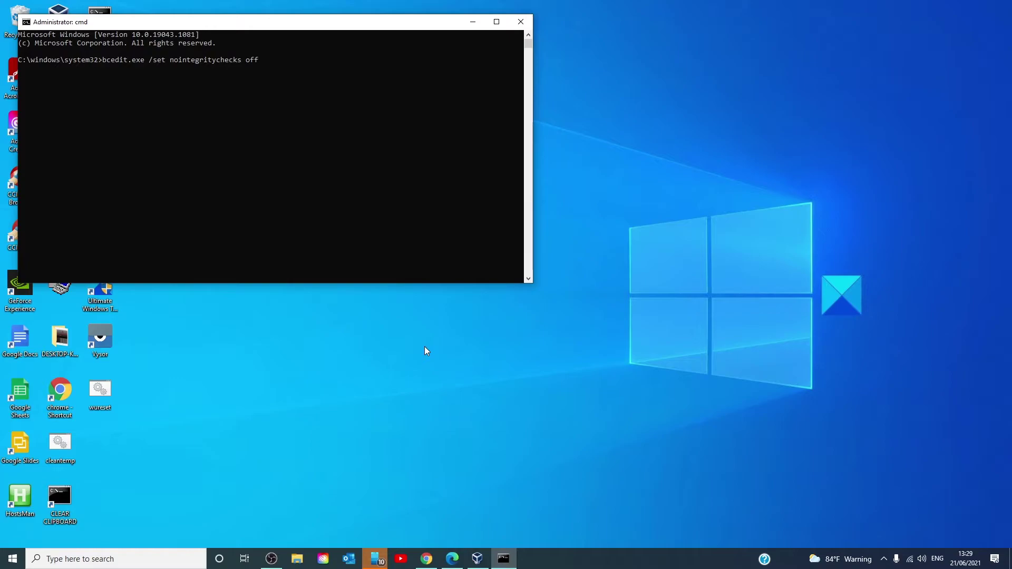
Close the Administrator Command Prompt window holding the unfinished nointegritychecks command
{"action": "left_click", "coordinate": [521, 24]}
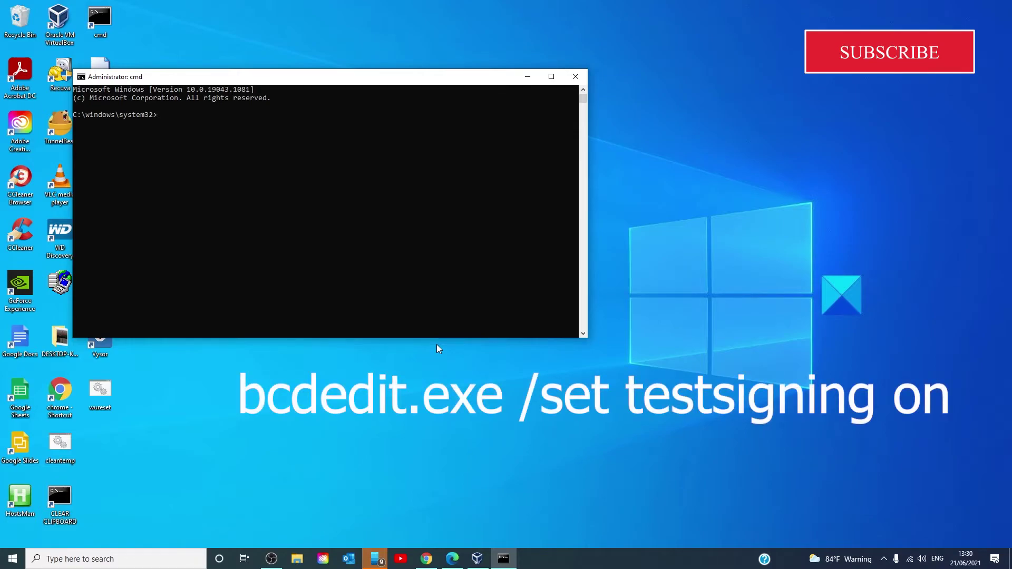
Enter 'bcdedit /testsigning on' at the Administrator prompt without running it
{"action": "type", "text": "bcedit /te"}
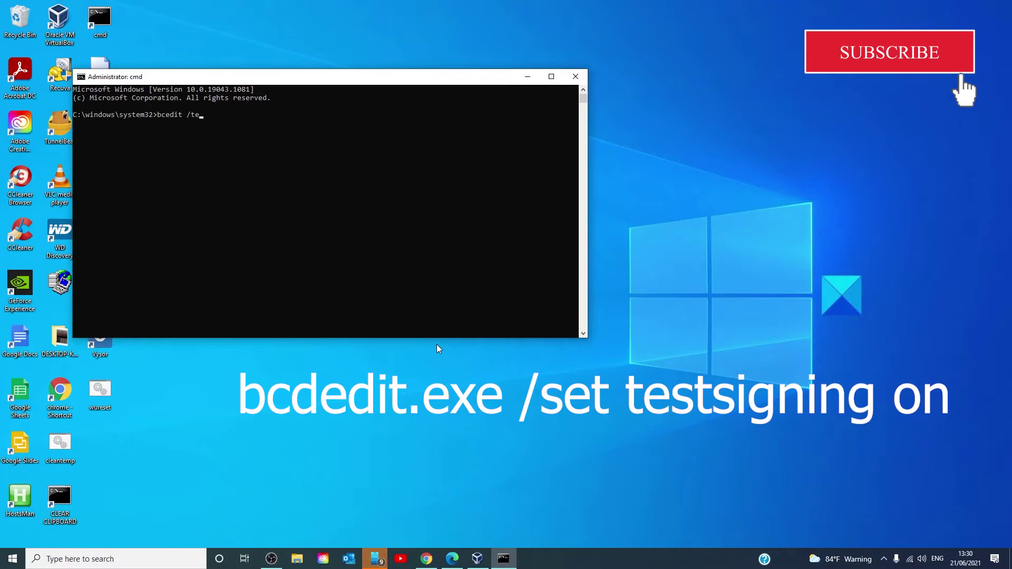
{"action": "type", "text": "stsigning"}
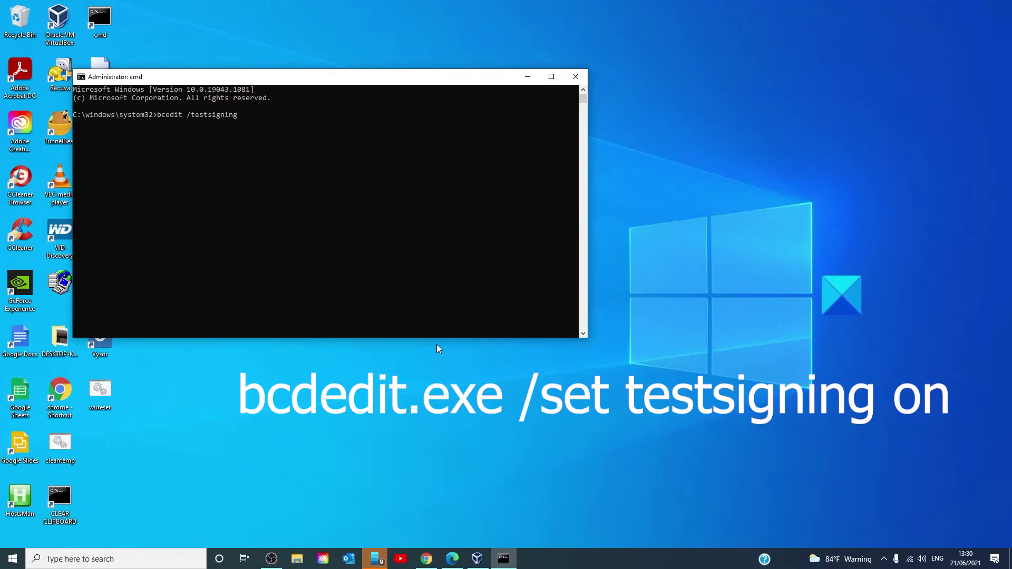
{"action": "type", "text": "n"}
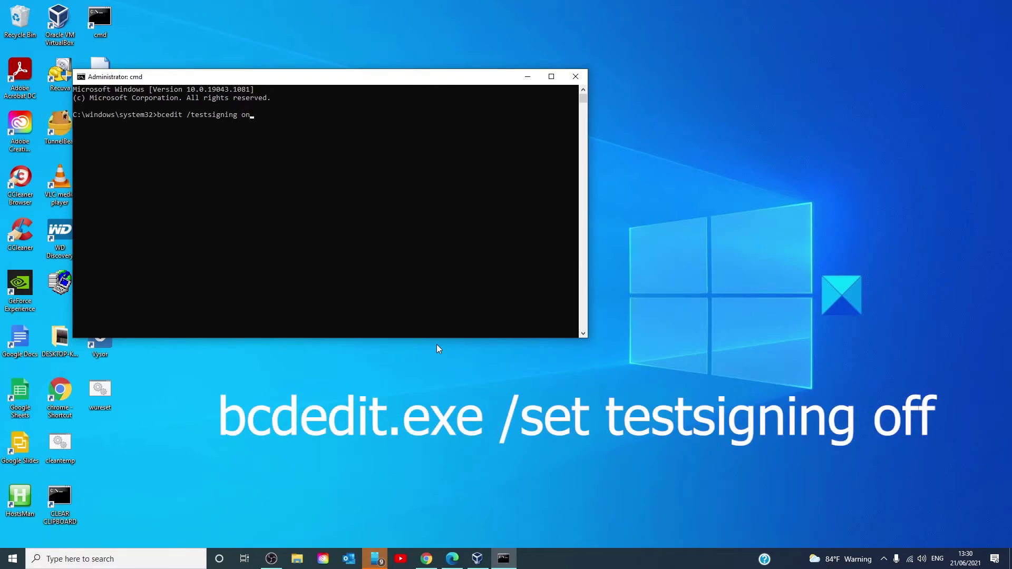
Replace the pending command with 'bcdedit.exe /set testsigning off'
{"action": "key", "text": "BackSpace"}
{"action": "key", "text": "BackSpace"}
{"action": "key", "text": "BackSpace"}
{"action": "key", "text": "BackSpace"}
{"action": "key", "text": "BackSpace"}
{"action": "key", "text": "BackSpace"}
{"action": "key", "text": "BackSpace"}
{"action": "key", "text": "BackSpace"}
{"action": "key", "text": "BackSpace"}
{"action": "key", "text": "BackSpace"}
{"action": "key", "text": "BackSpace"}
{"action": "key", "text": "BackSpace"}
{"action": "key", "text": "BackSpace"}
{"action": "key", "text": "BackSpace"}
{"action": "key", "text": "BackSpace"}
{"action": "key", "text": "BackSpace"}
{"action": "key", "text": "BackSpace"}
{"action": "key", "text": "BackSpace"}
{"action": "key", "text": "BackSpace"}
{"action": "key", "text": "BackSpace"}
{"action": "key", "text": "BackSpace"}
{"action": "key", "text": "BackSpace"}
{"action": "type", "text": "bcedit.exe /set testsigning off"}
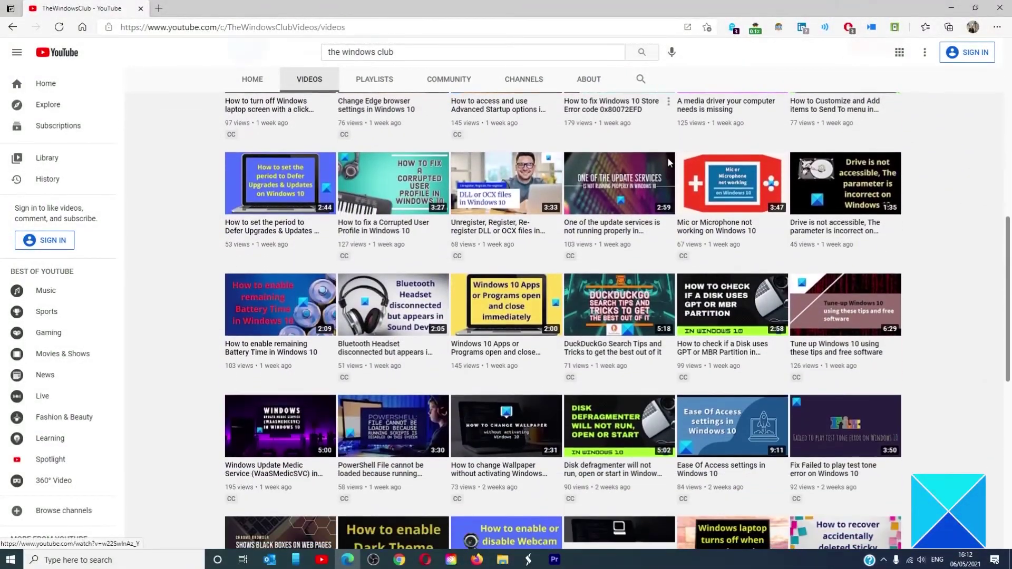
{"action": "scroll", "coordinate": [668, 159], "scroll_direction": "down", "scroll_amount": 7}
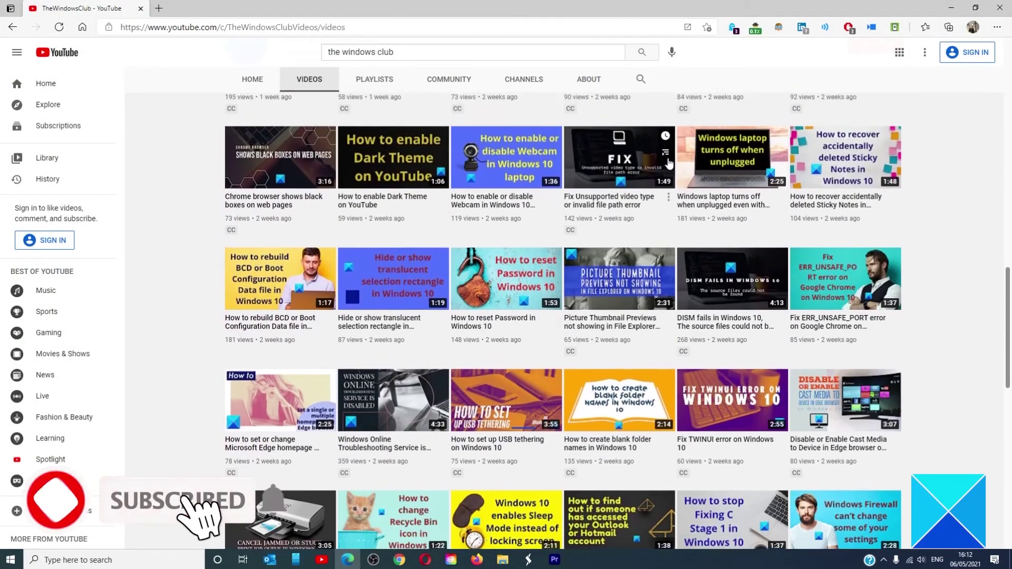
Scroll through TheWindowsClub's YouTube Videos page of Windows 10 how-to videos
{"action": "scroll", "coordinate": [668, 164], "scroll_direction": "up", "scroll_amount": 15}
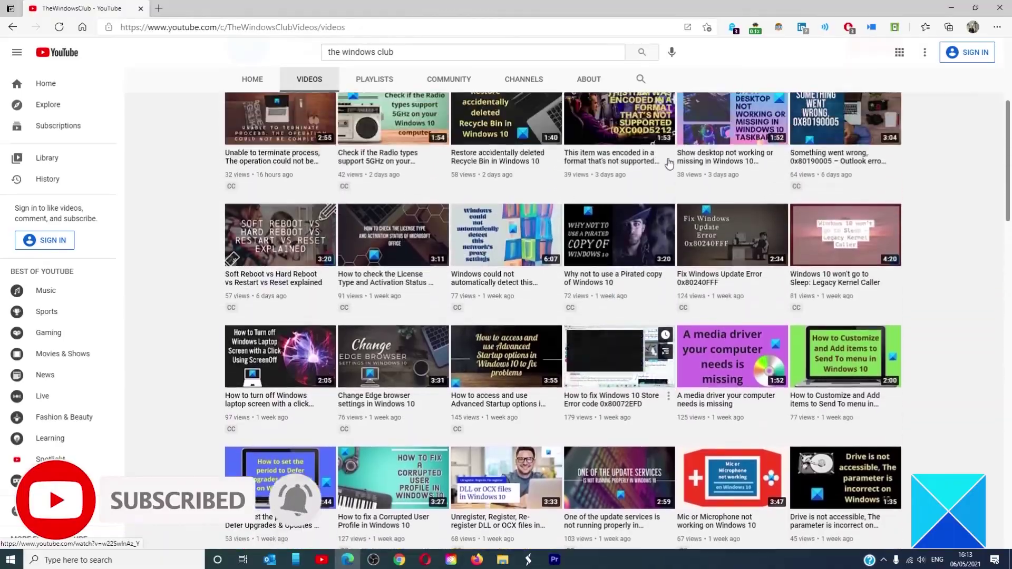